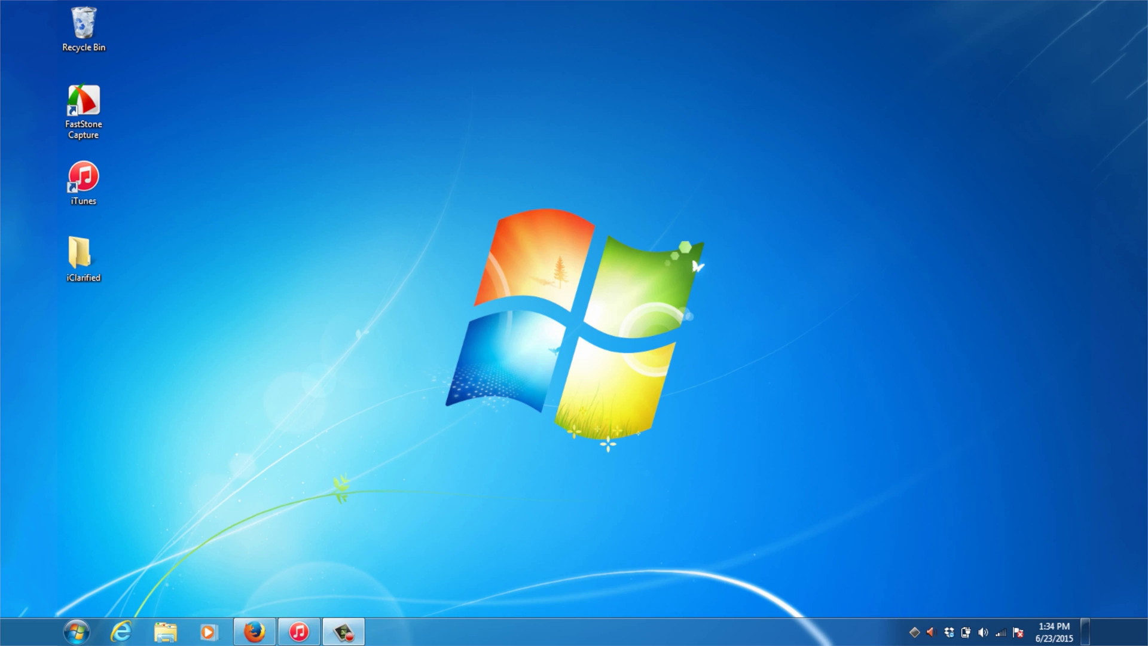
Step: Restore Firefox showing the iClarified article on jailbreaking iOS 8.3 with TaiG
{"action": "left_click", "coordinate": [255, 632]}
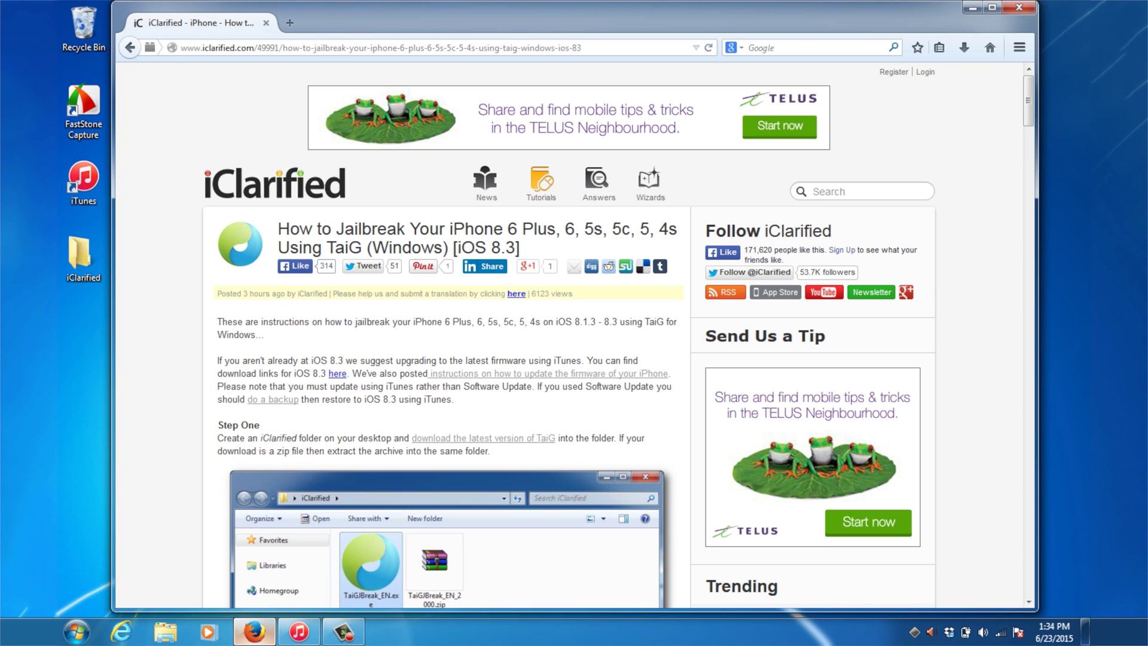
Step: Download TaiG 2.0.0 (English) as TaiGJBreak_EN_2000.zip into the iClarified folder
{"action": "left_click", "coordinate": [494, 435]}
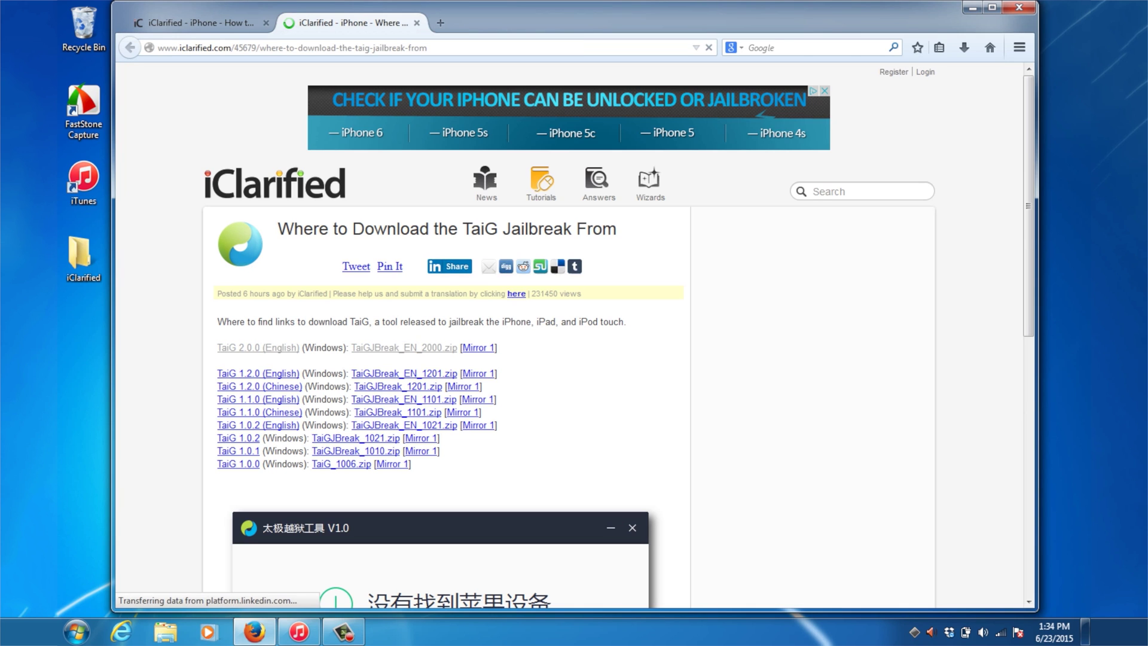
{"action": "left_click", "coordinate": [404, 350]}
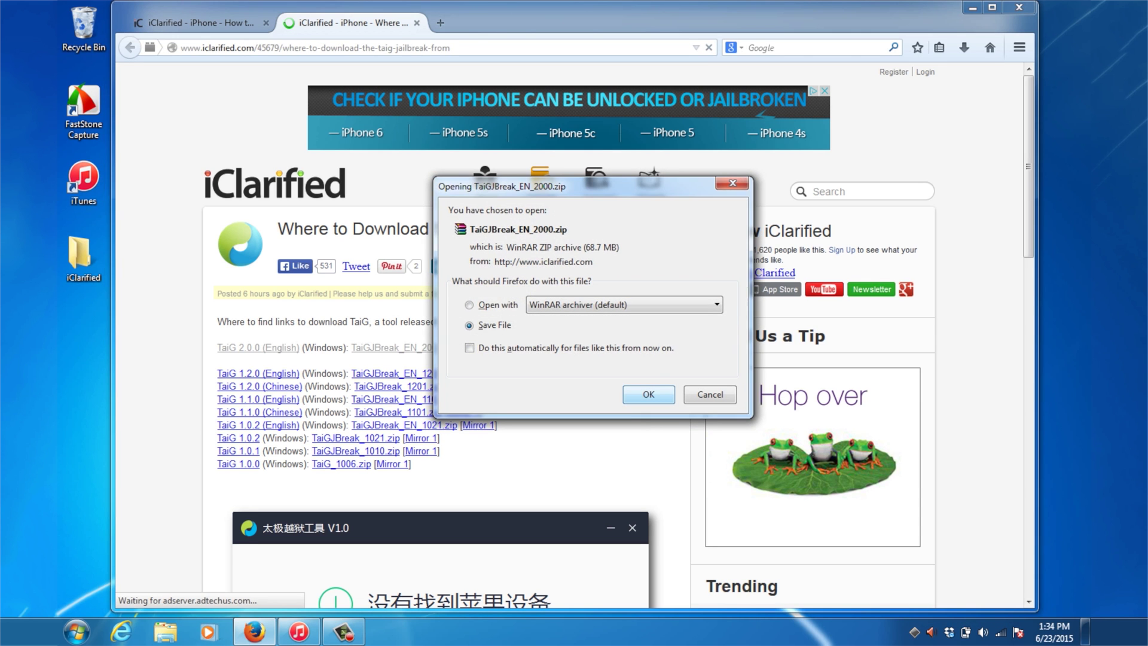
{"action": "left_click", "coordinate": [649, 400]}
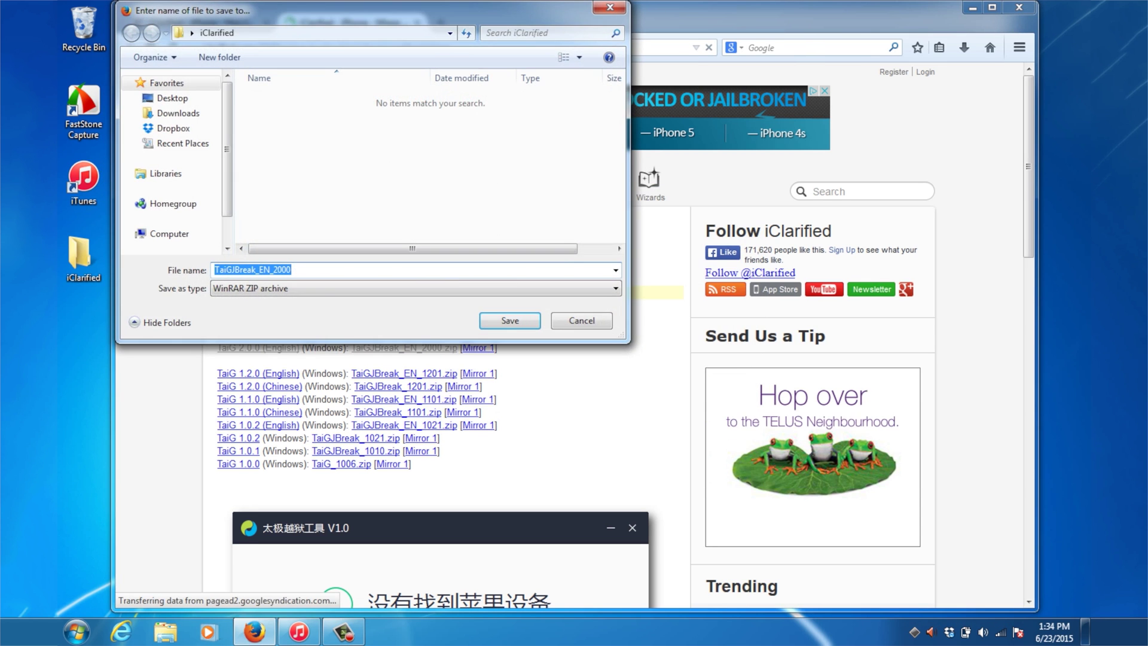
{"action": "left_click", "coordinate": [509, 320]}
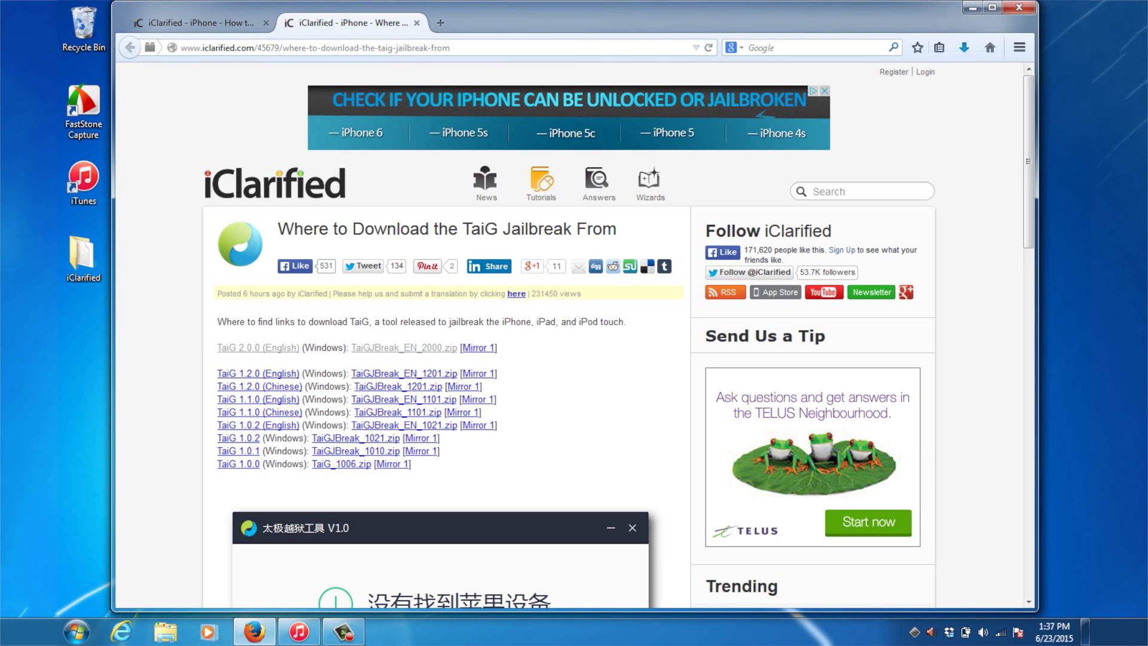
Step: Extract TaiGJBreak_EN_2000.zip in place within the iClarified folder
{"action": "left_click", "coordinate": [972, 12]}
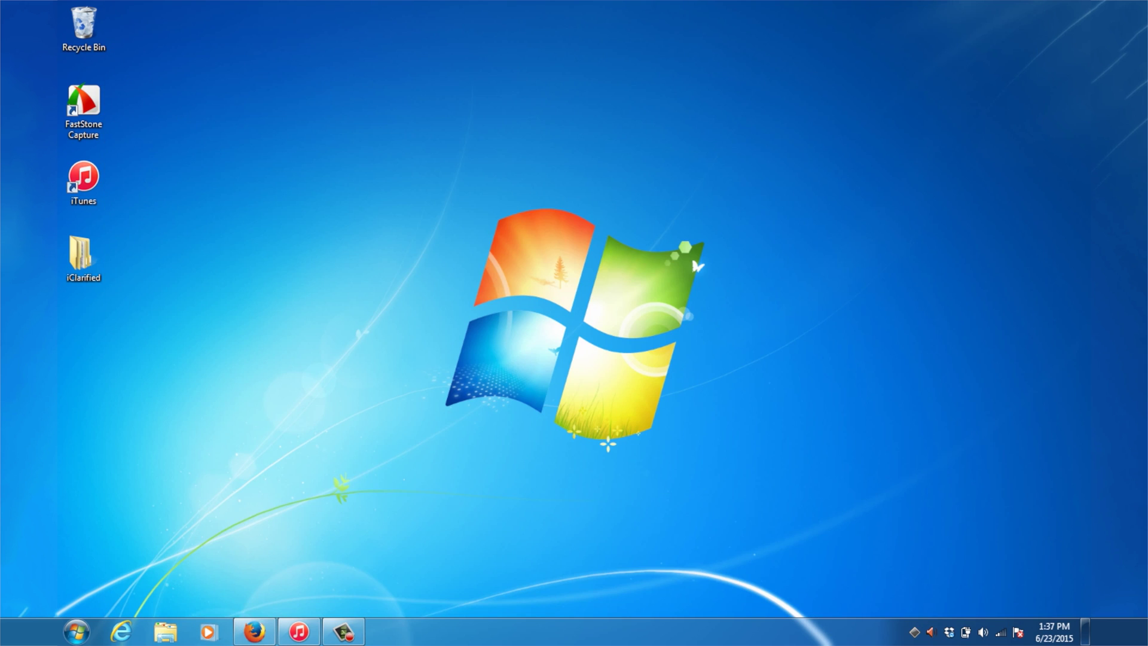
{"action": "double_click", "coordinate": [85, 262]}
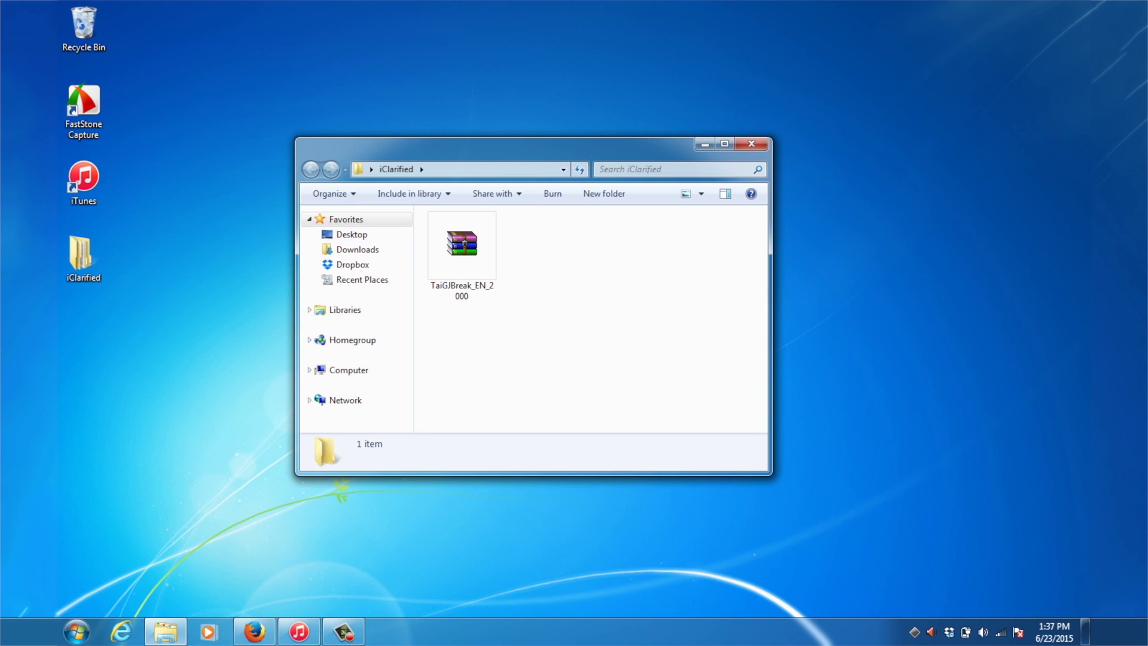
{"action": "right_click", "coordinate": [468, 247]}
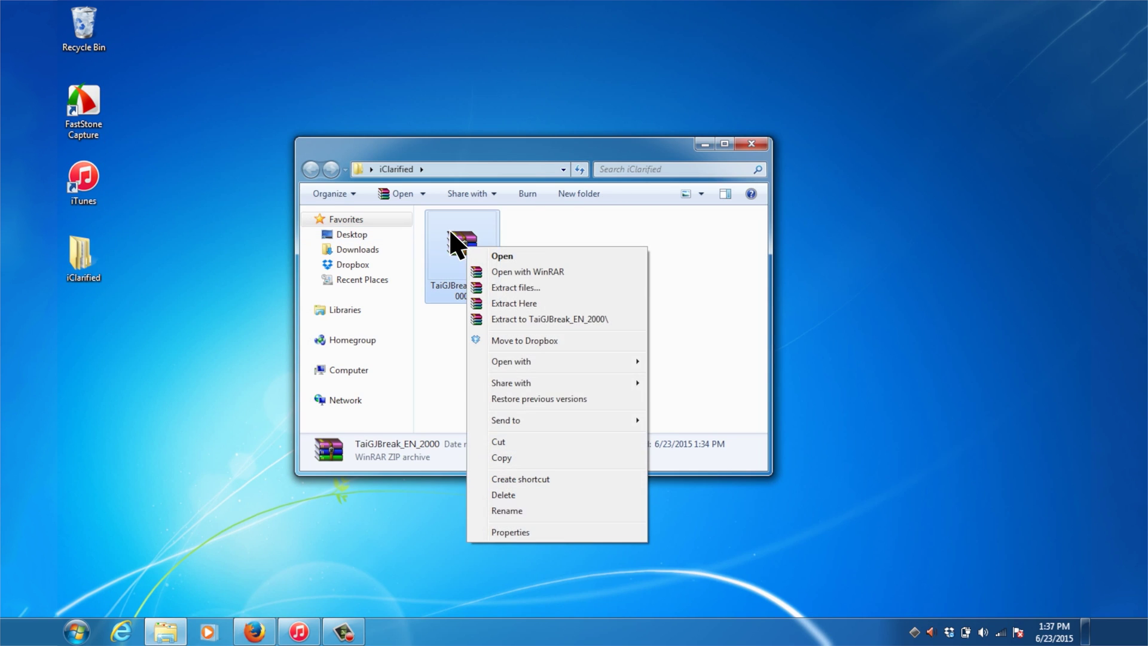
{"action": "left_click", "coordinate": [583, 306]}
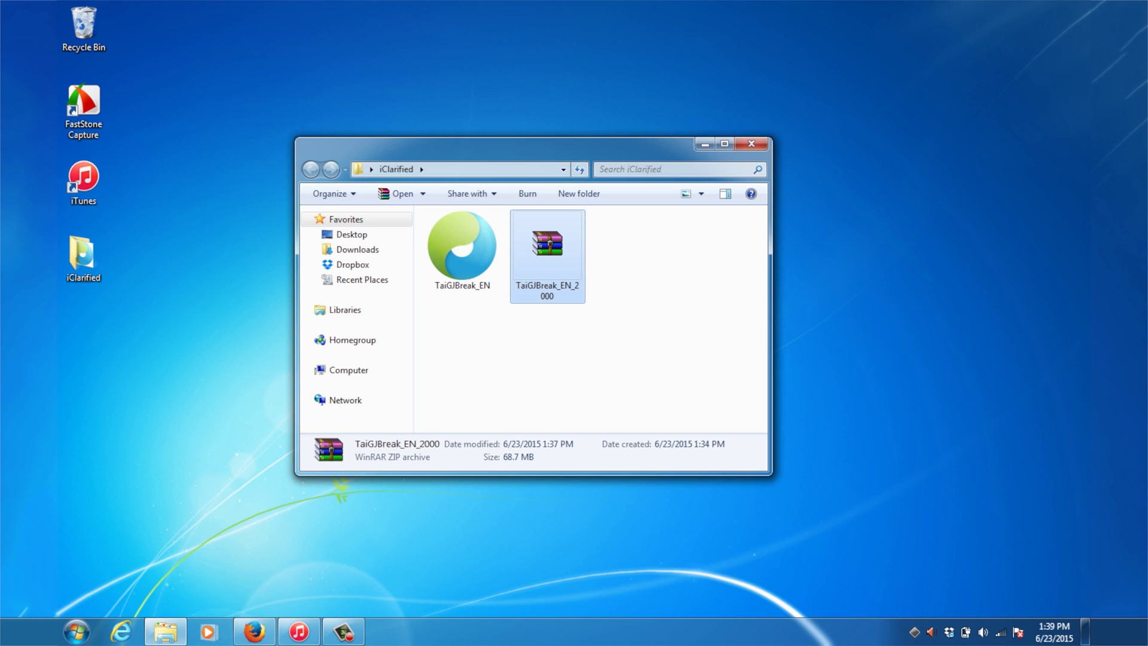
Step: Run TaiGJBreak_EN, accepting the security warning, so it detects the iPhone 6 Plus
{"action": "double_click", "coordinate": [473, 260]}
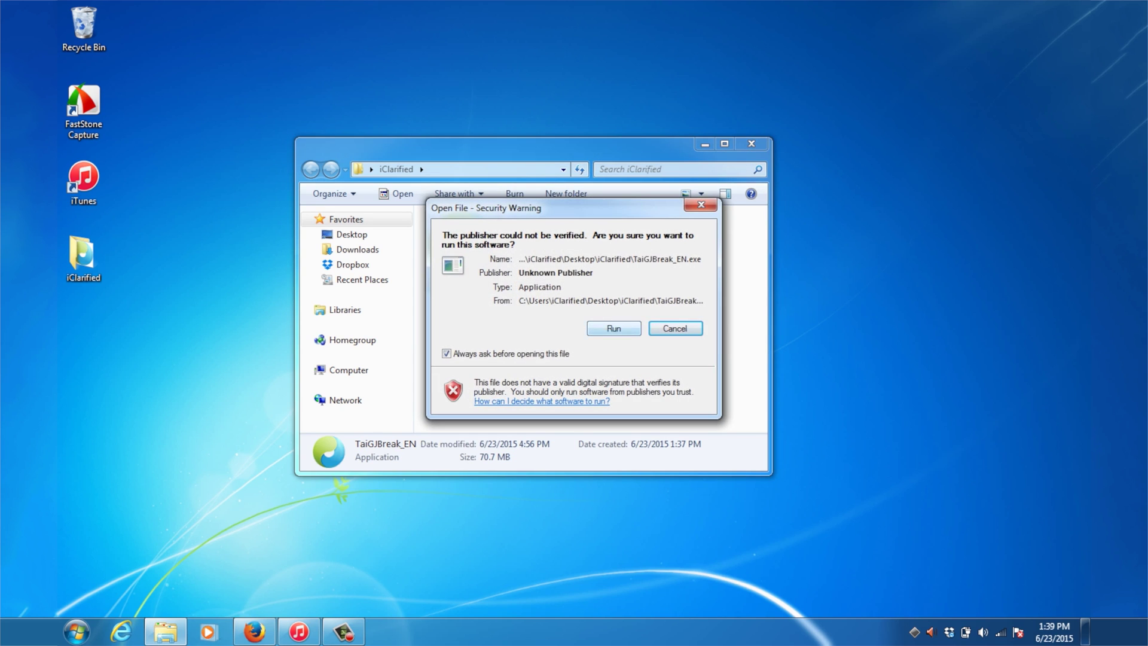
{"action": "left_click", "coordinate": [616, 326]}
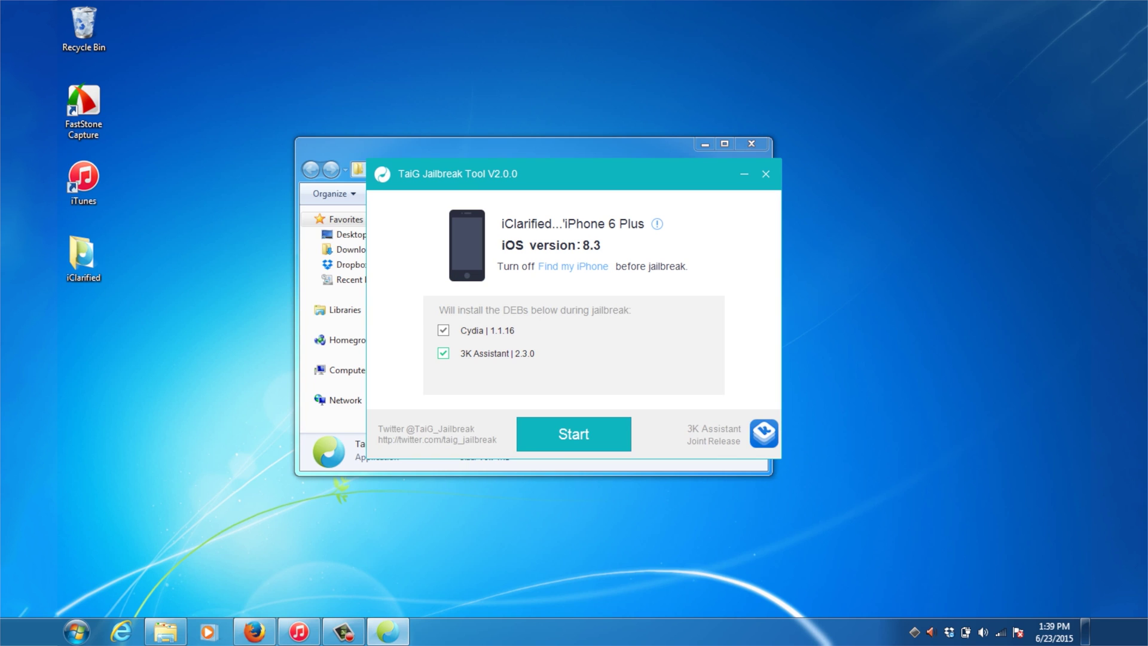
Step: Uncheck 3K Assistant, dismiss its recommendation, and start the jailbreak with only Cydia
{"action": "left_click", "coordinate": [443, 351]}
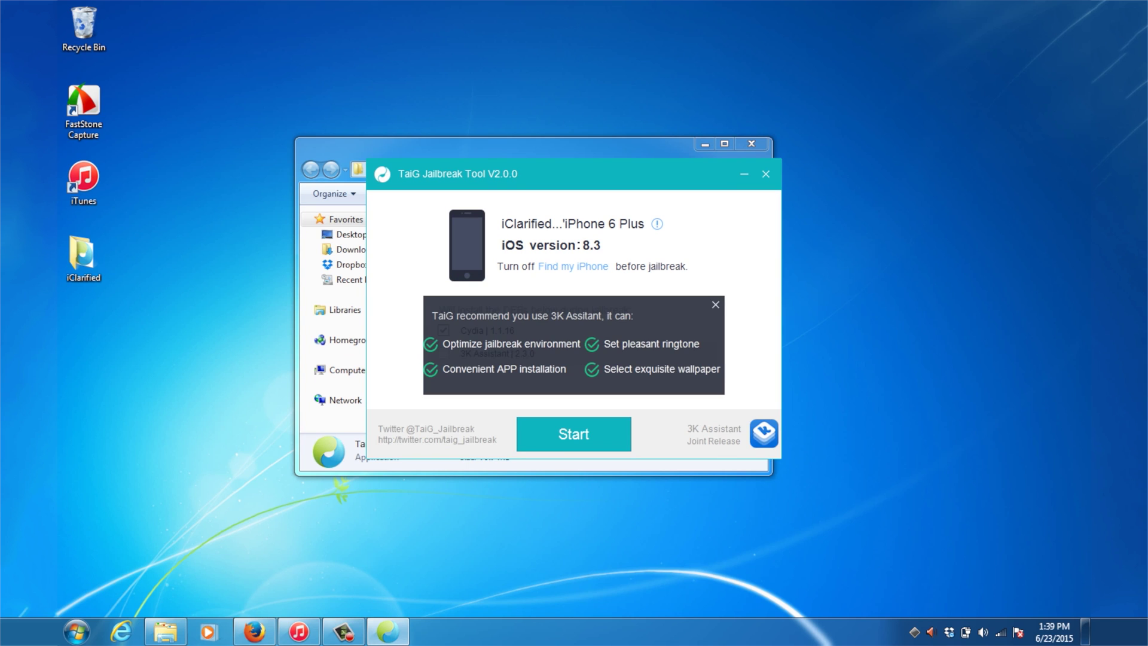
{"action": "left_click", "coordinate": [715, 305]}
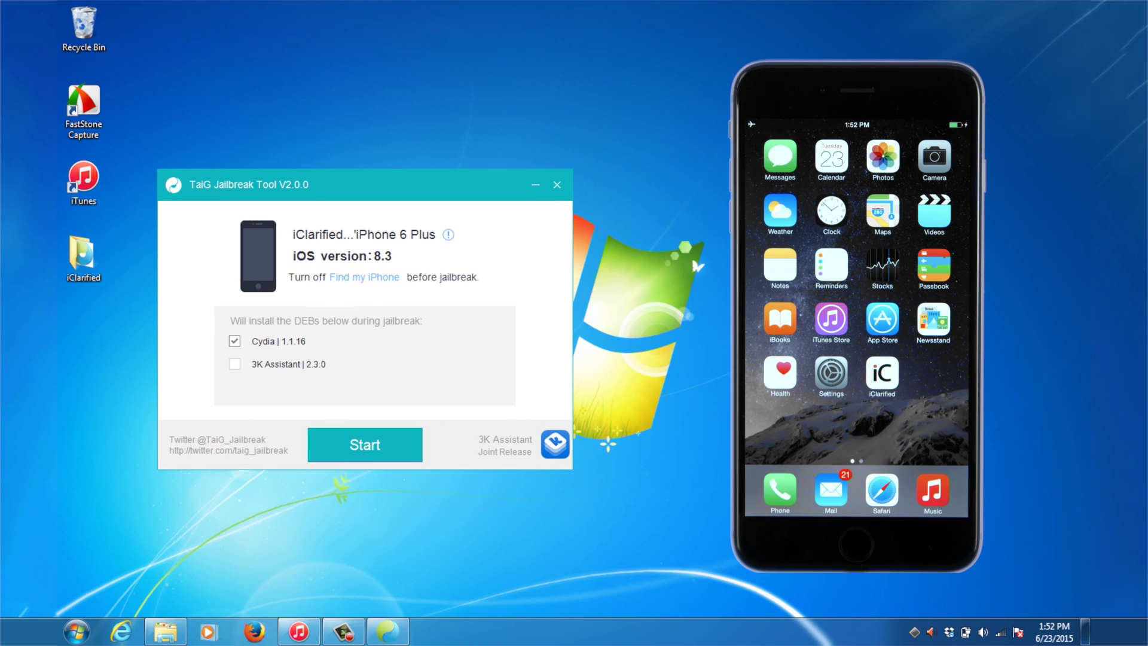
{"action": "left_click", "coordinate": [370, 451]}
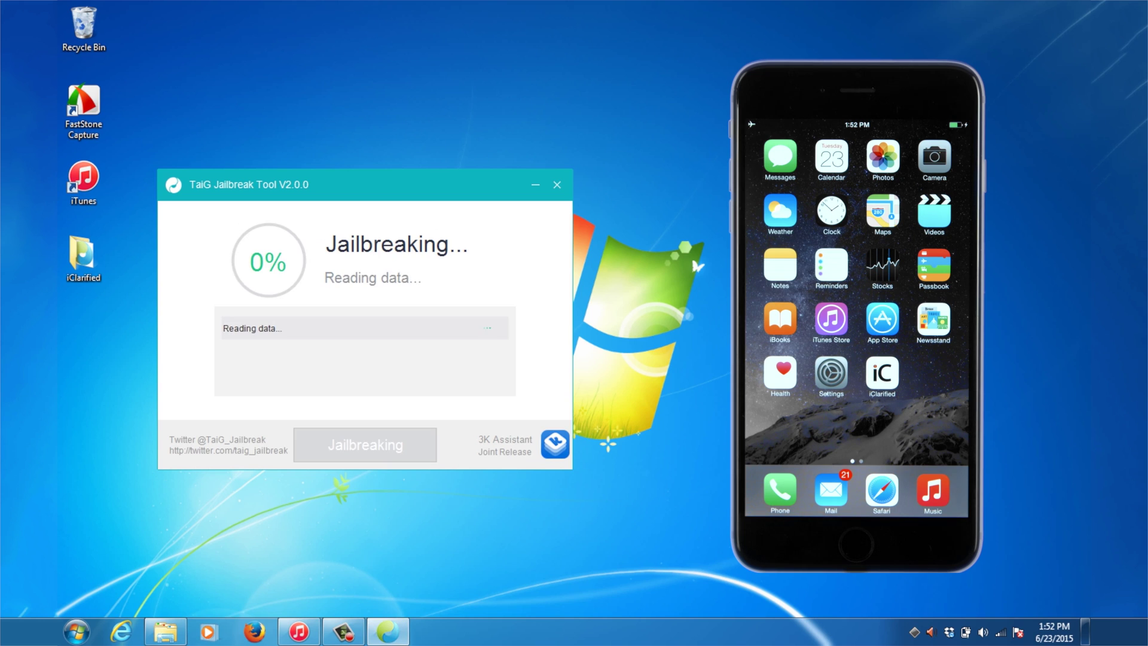